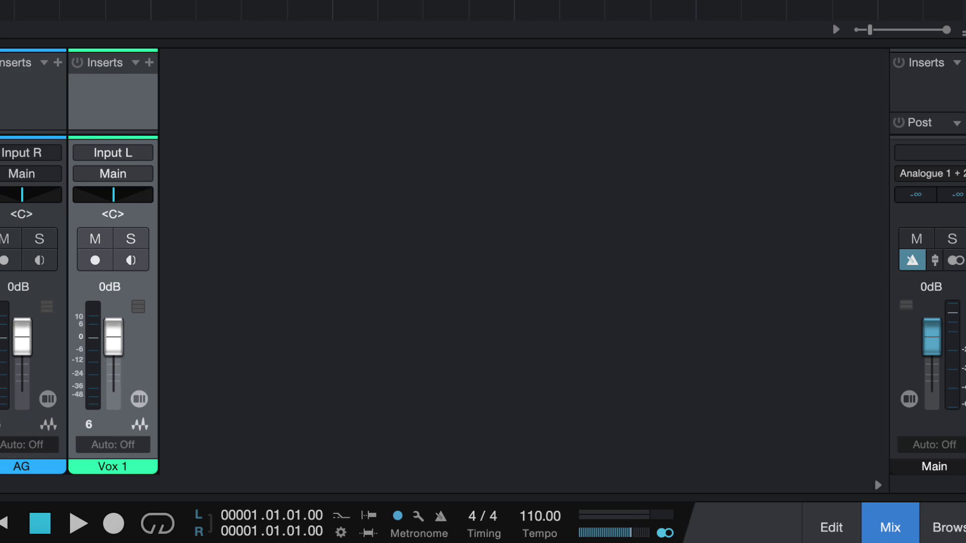
Turn off the Pad track's record-arm and monitoring, then select the AG track.
click(886, 525)
click(885, 529)
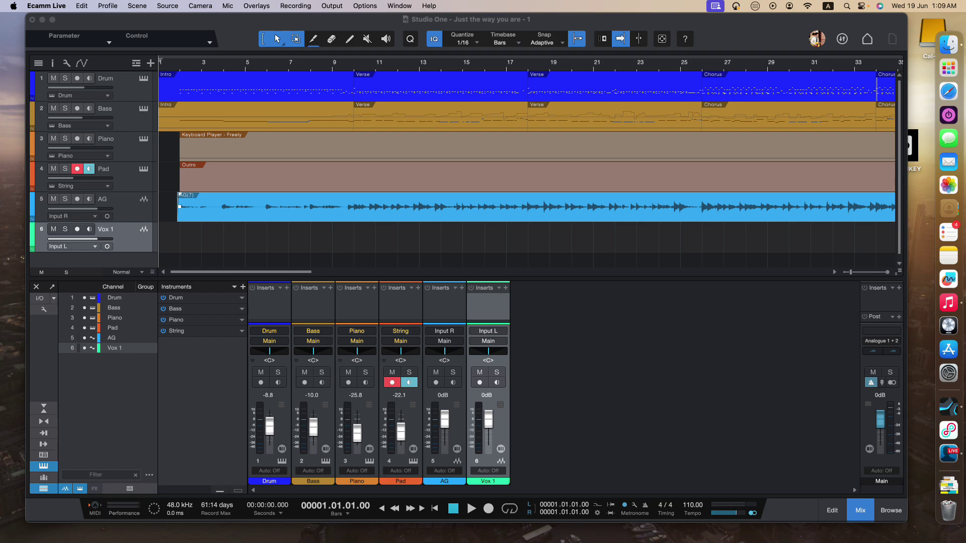
click(216, 362)
click(391, 382)
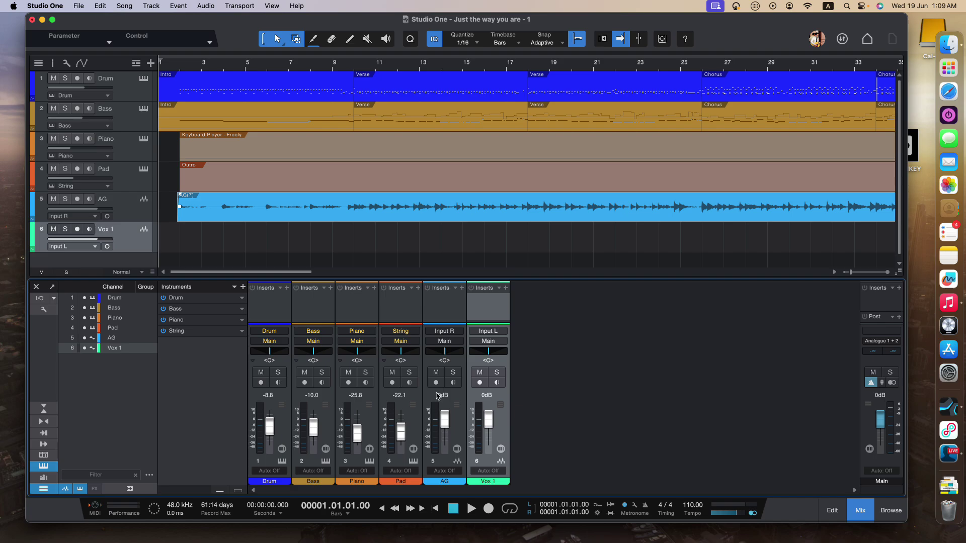
click(442, 406)
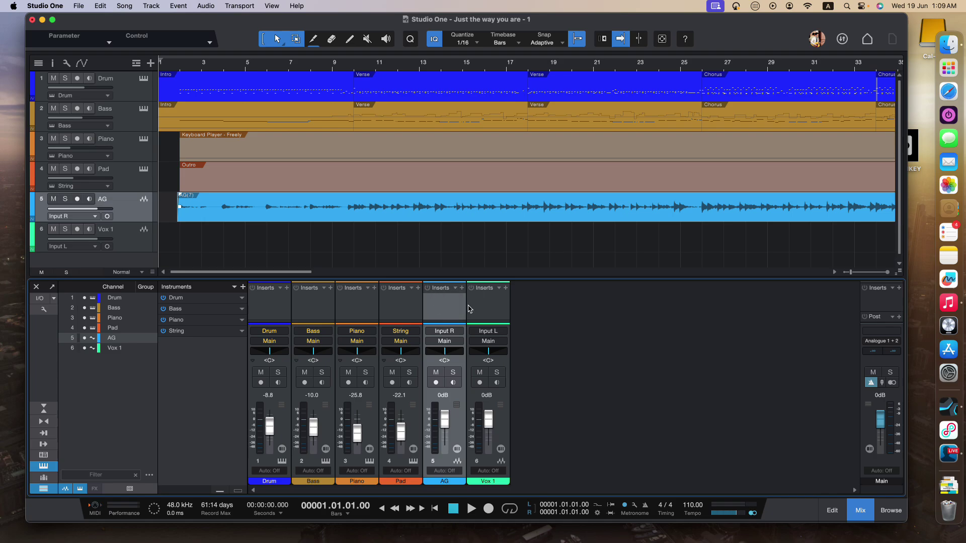
click(455, 287)
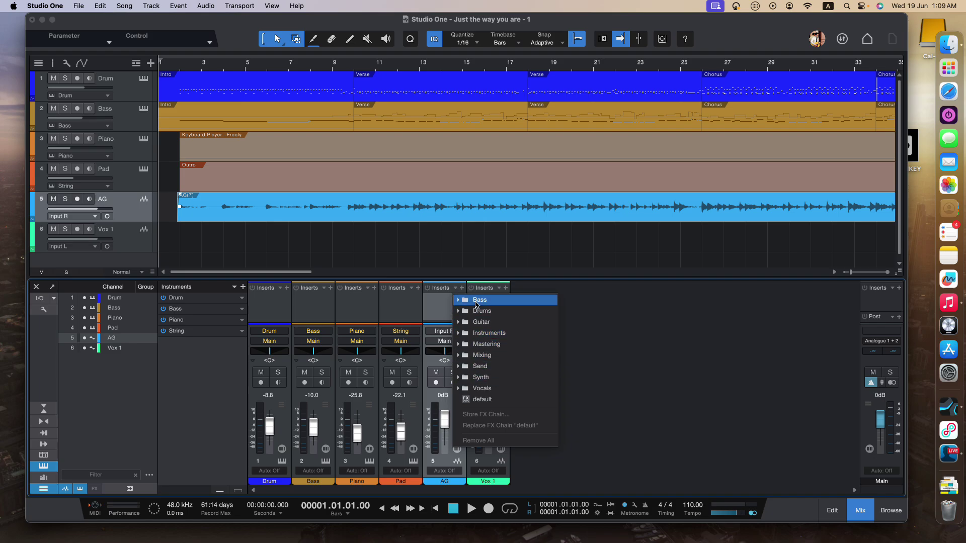
click(475, 312)
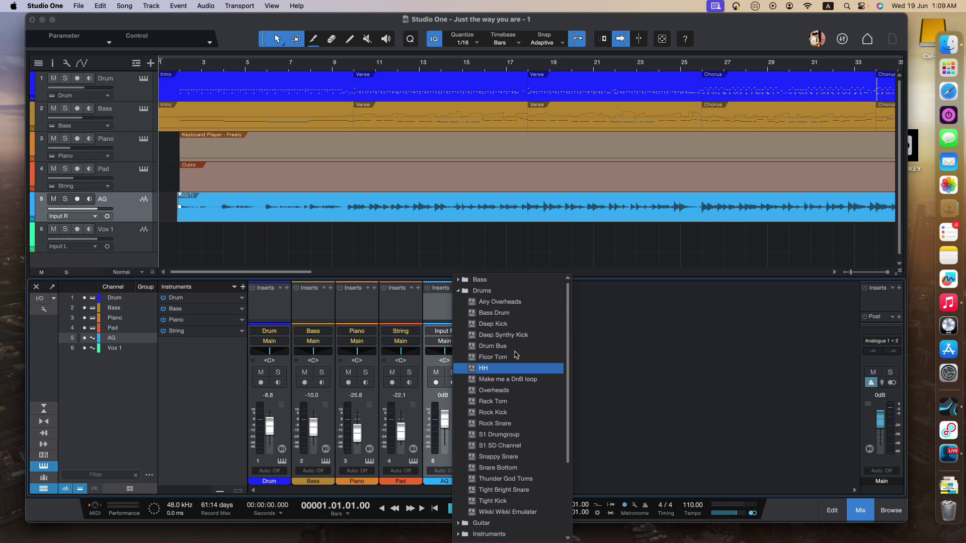
click(444, 297)
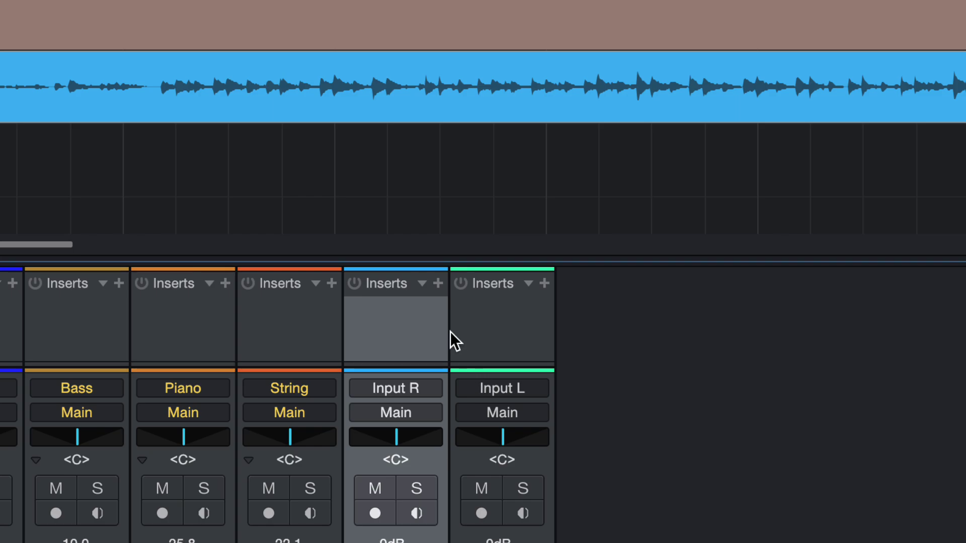
click(439, 284)
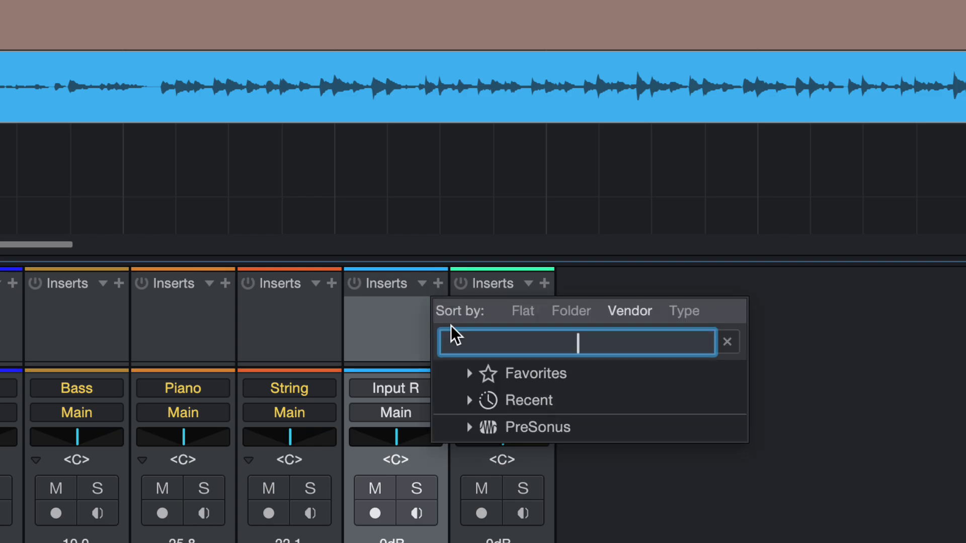
click(468, 427)
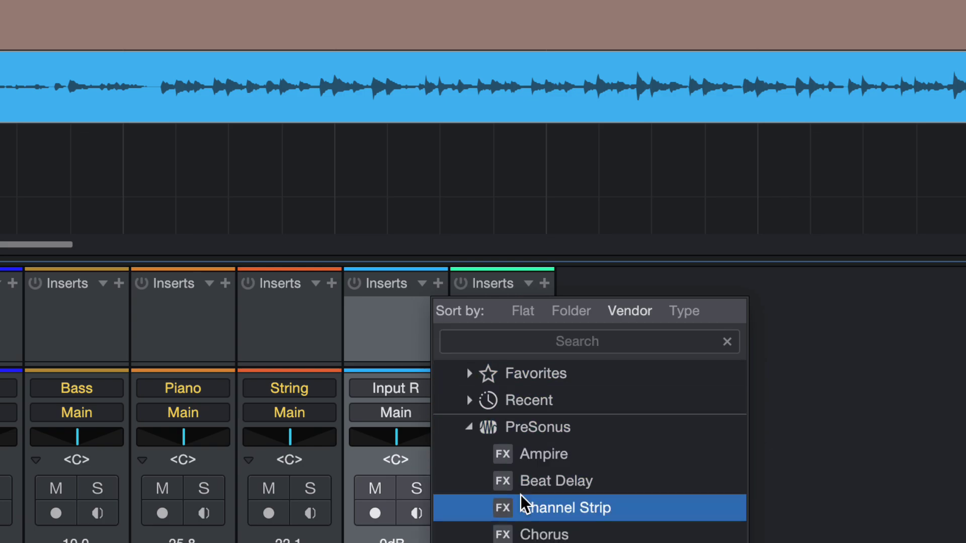
key(Escape)
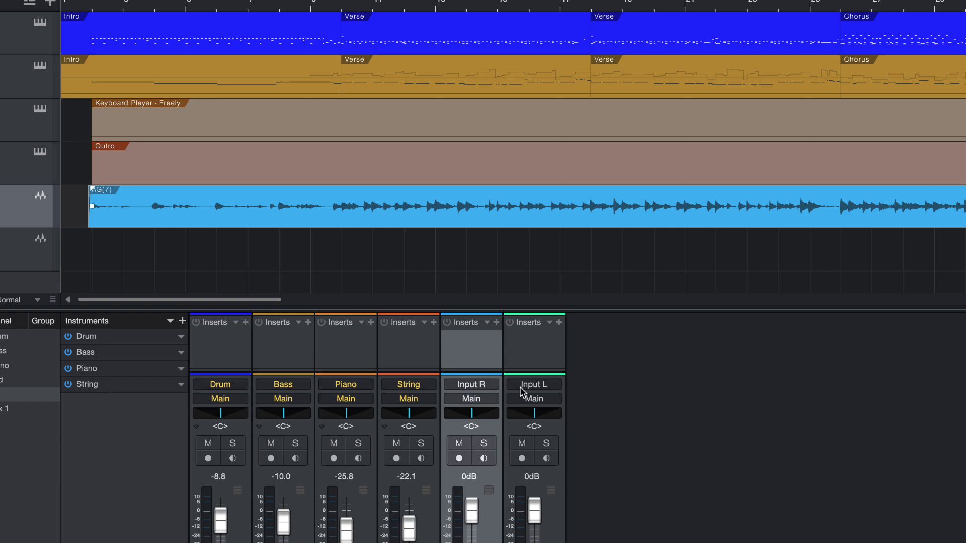
Insert the PreSonus Channel Strip effect into the AG channel's Inserts.
click(496, 323)
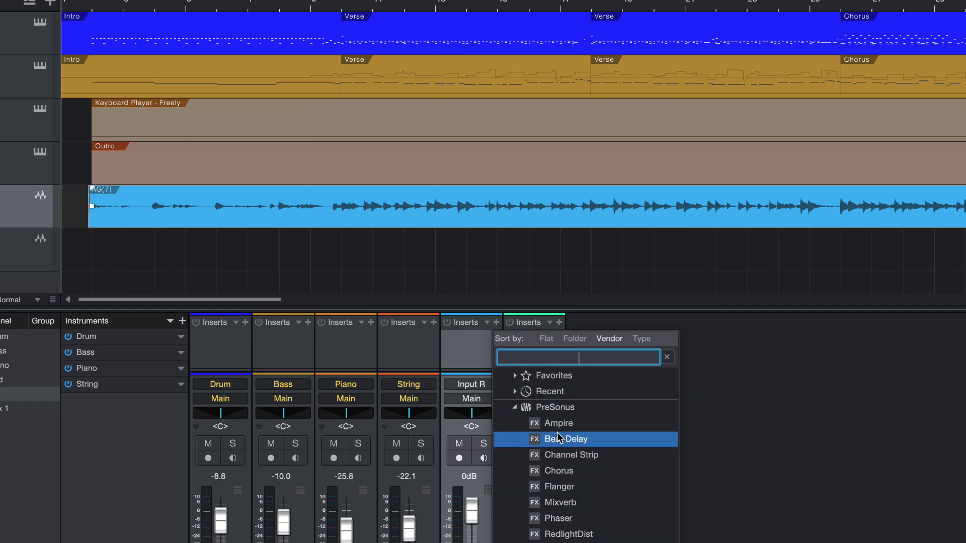
click(565, 462)
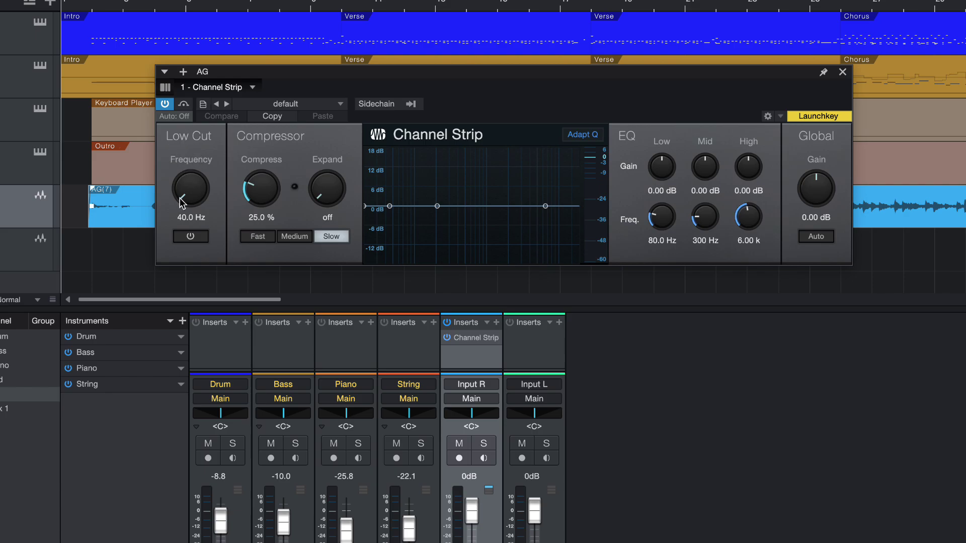
Switch on the Channel Strip low cut at 90.6 Hz and close the editor.
drag(183, 199, 183, 291)
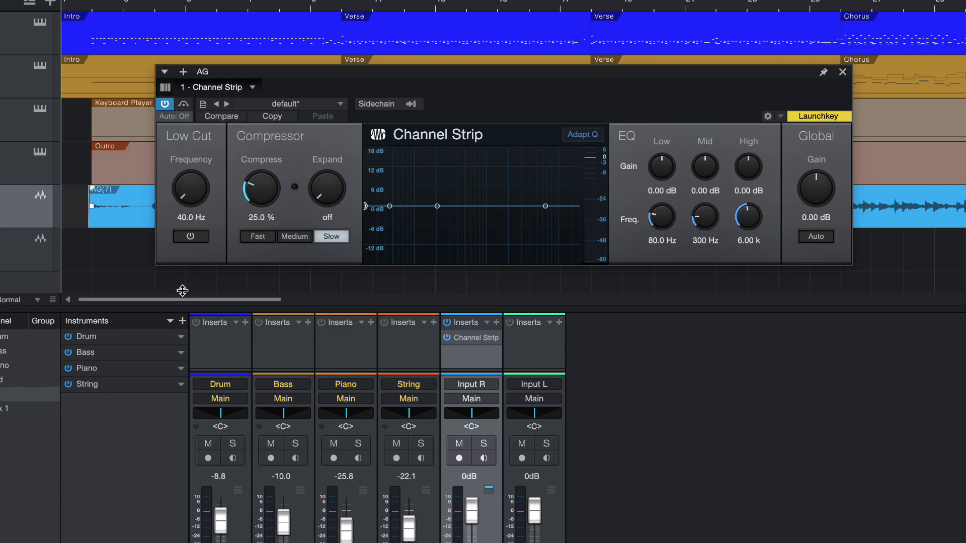
click(193, 241)
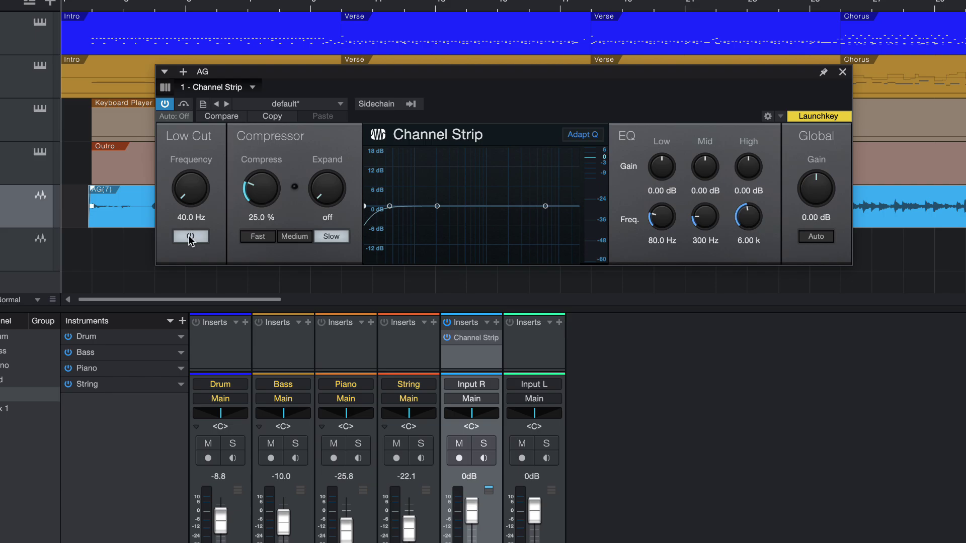
mouse_move(191, 191)
mouse_down()
mouse_move(200, 115)
mouse_move(194, 166)
mouse_move(199, 193)
mouse_move(200, 147)
mouse_move(209, 198)
mouse_move(206, 155)
mouse_move(194, 182)
mouse_up()
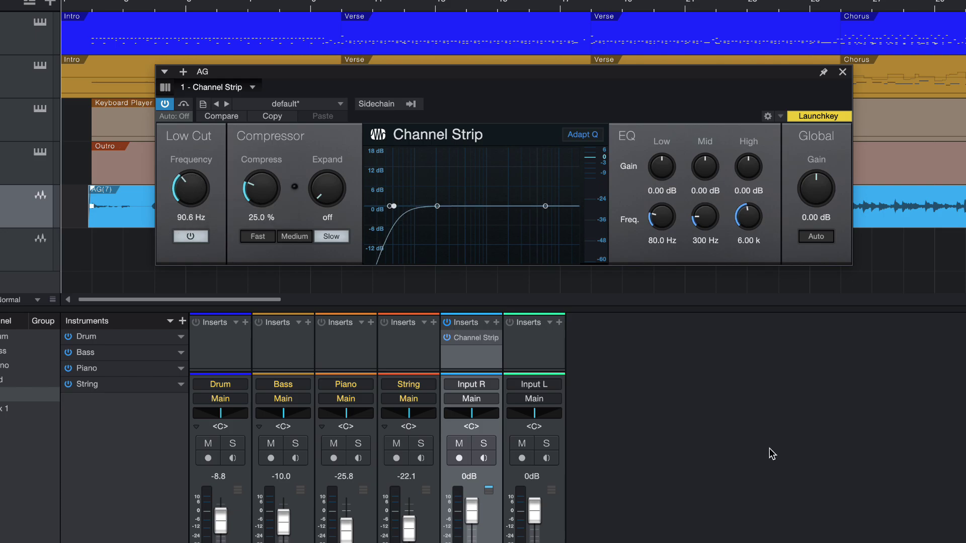
key(super+w)
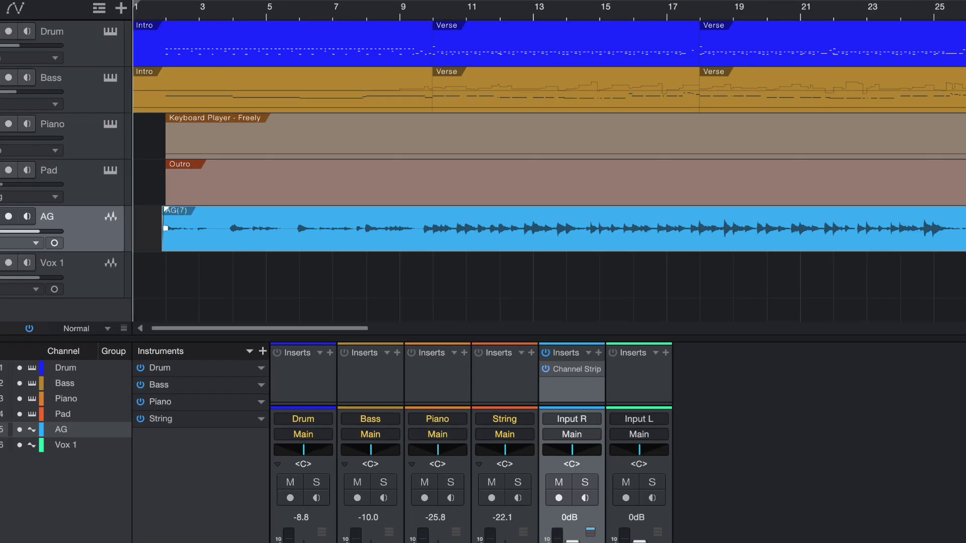
Reopen the Channel Strip editor, settle the low cut at 90.7 Hz, and start playback.
key(F11)
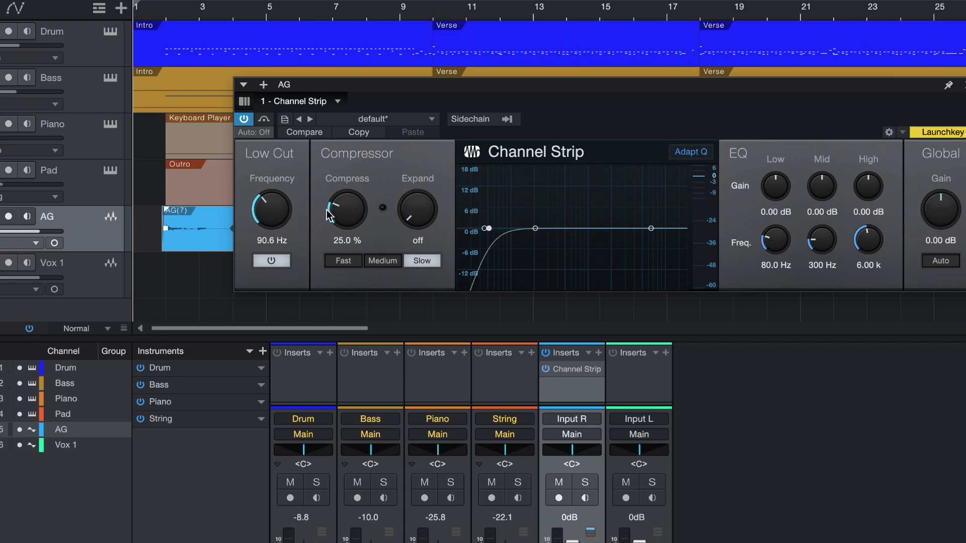
drag(270, 210, 271, 200)
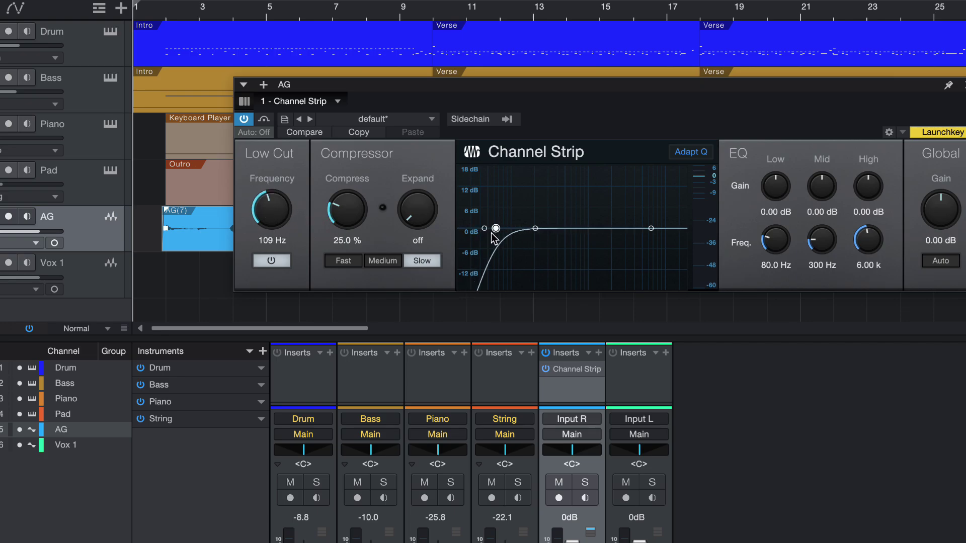
mouse_move(496, 230)
mouse_down()
mouse_move(524, 235)
mouse_move(494, 232)
mouse_move(494, 240)
mouse_move(495, 194)
mouse_move(535, 252)
mouse_move(472, 241)
mouse_move(526, 231)
mouse_move(512, 247)
mouse_move(488, 247)
mouse_up()
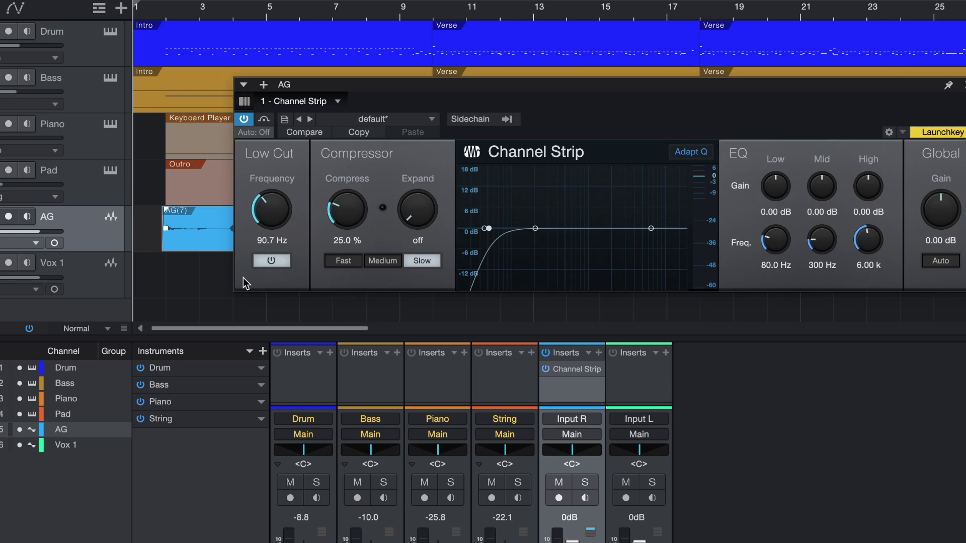
key(space)
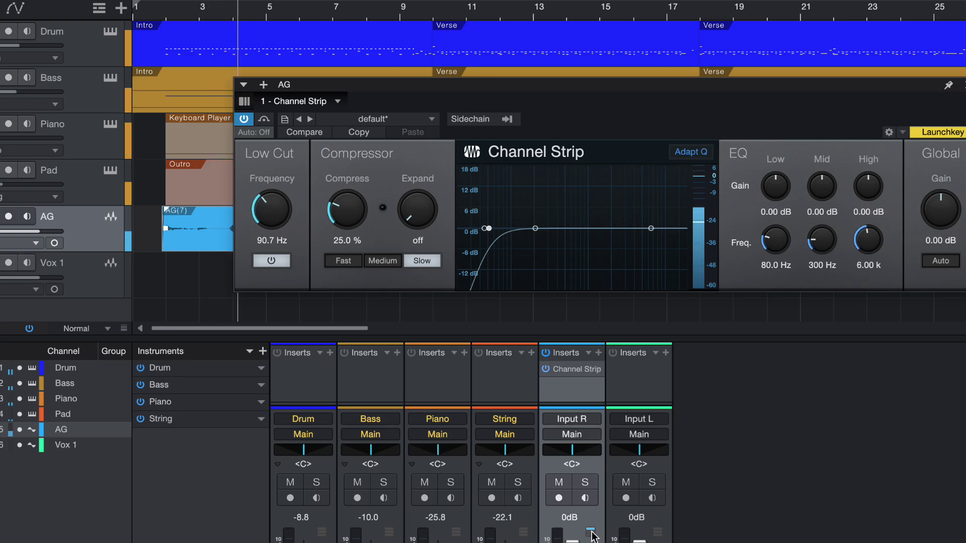
Solo the AG channel and briefly bypass the Channel Strip to compare, leaving it on.
click(591, 478)
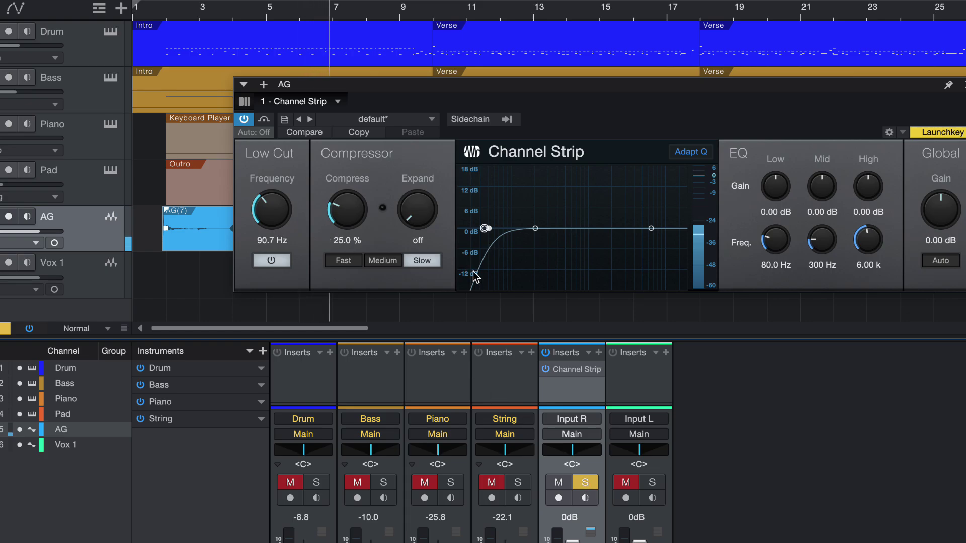
click(244, 120)
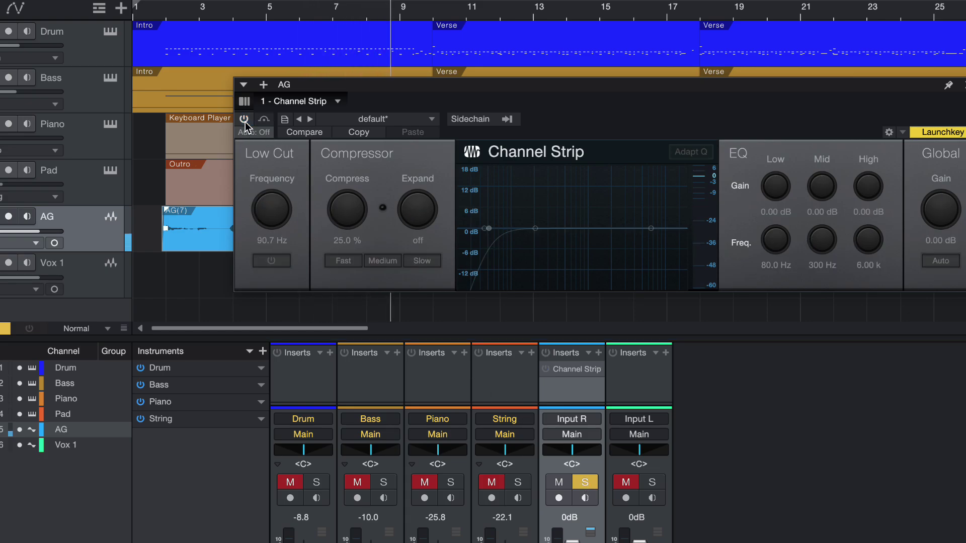
click(244, 120)
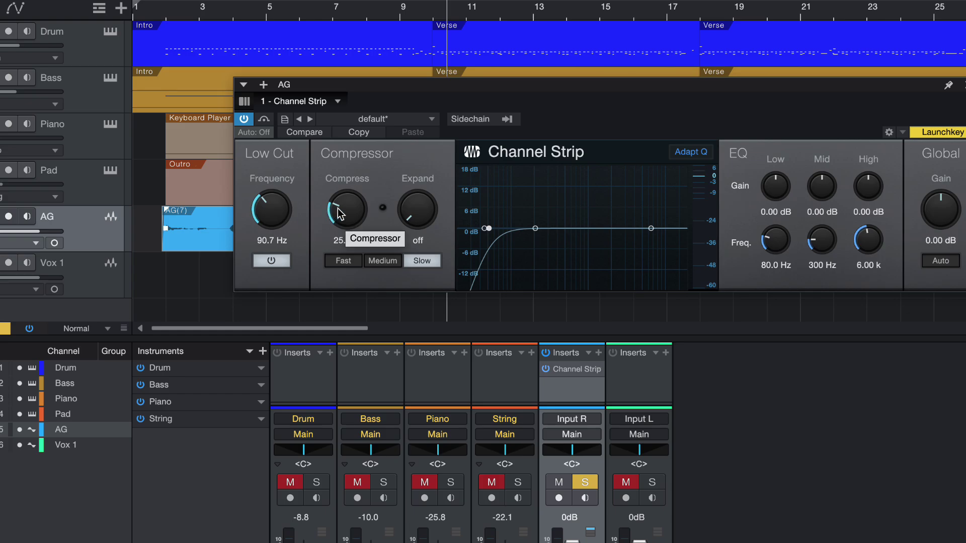
Turn compression off, set Slow speed, and boost the high shelf 11.70 dB at 10.18 kHz.
drag(338, 213, 338, 263)
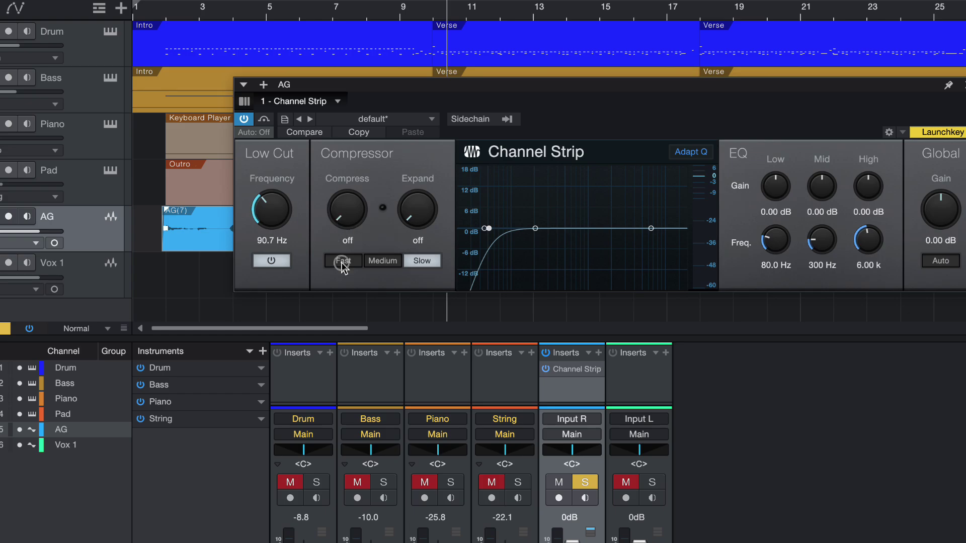
click(418, 262)
drag(868, 191, 862, 162)
mouse_move(863, 242)
mouse_down()
mouse_move(868, 218)
mouse_move(883, 245)
mouse_move(871, 231)
mouse_up()
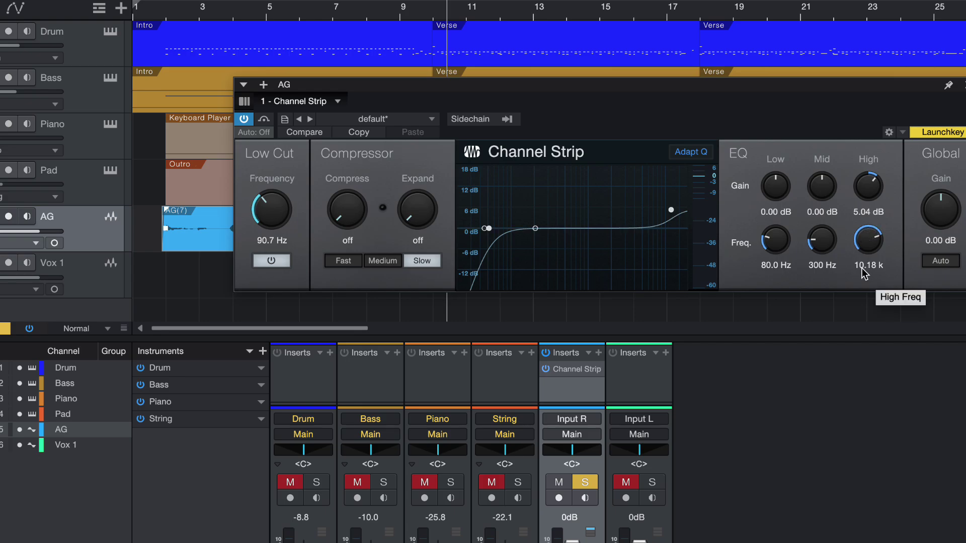
drag(873, 187, 874, 179)
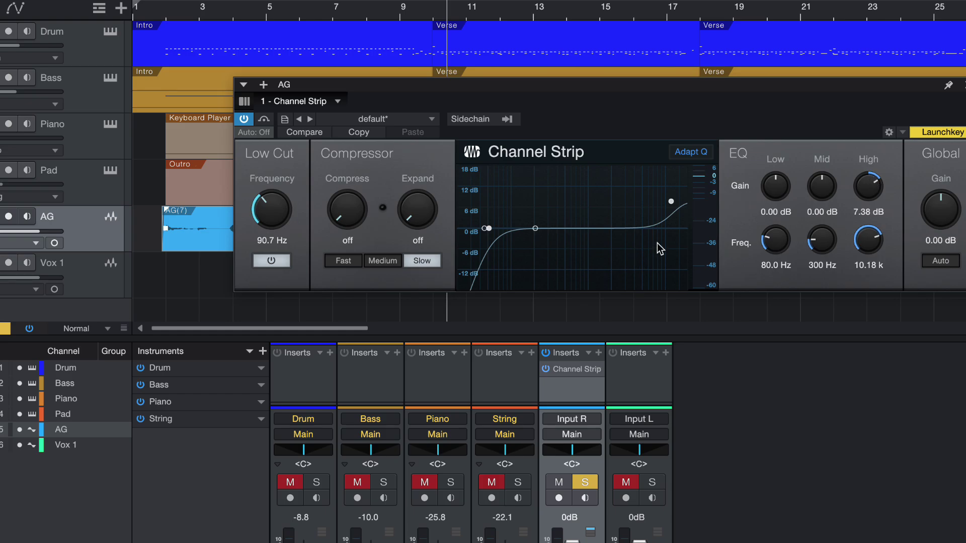
drag(863, 188, 862, 187)
mouse_move(869, 187)
mouse_down()
mouse_move(868, 175)
mouse_move(857, 184)
mouse_up()
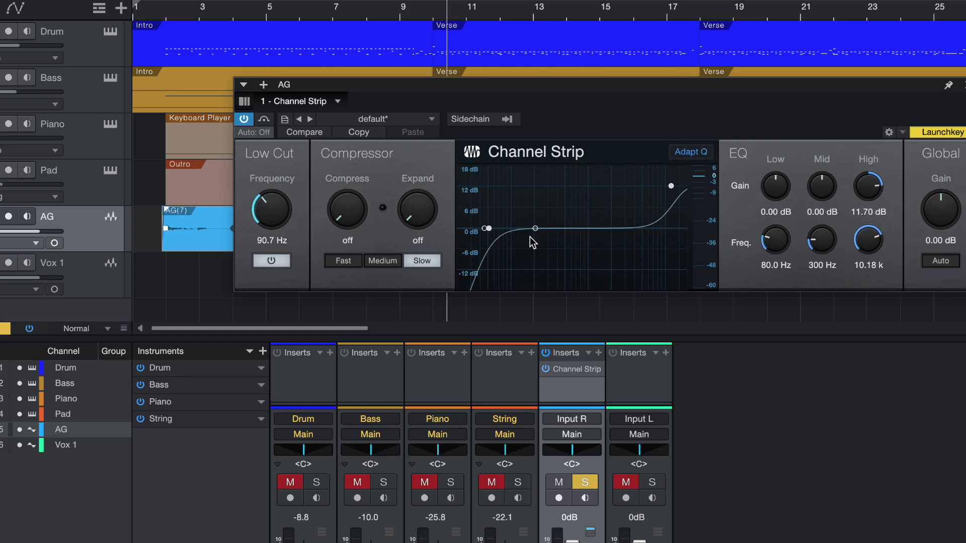
Play the song and toggle the Channel Strip bypass to compare the EQ changes.
key(space)
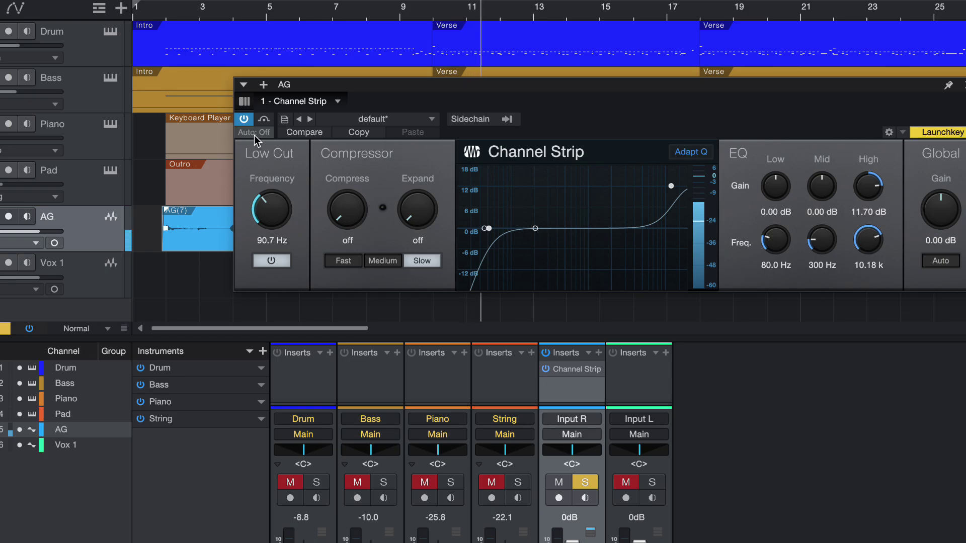
click(244, 121)
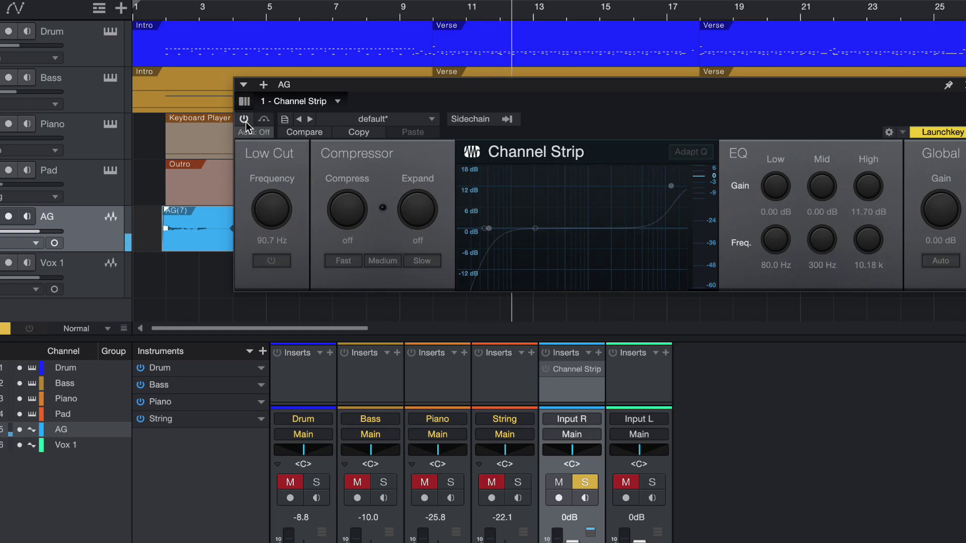
click(245, 121)
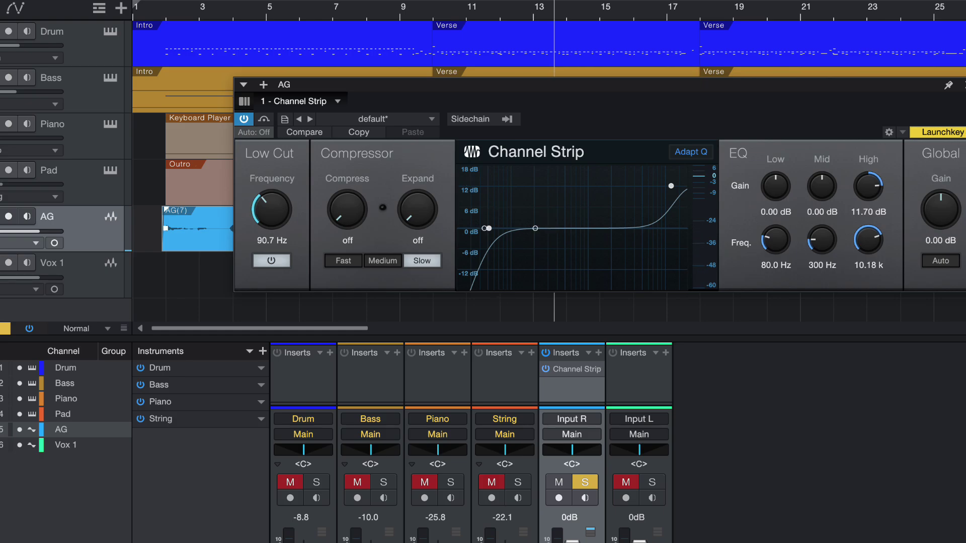
Close the Channel Strip window and open the AG channel's insert effect list.
click(962, 86)
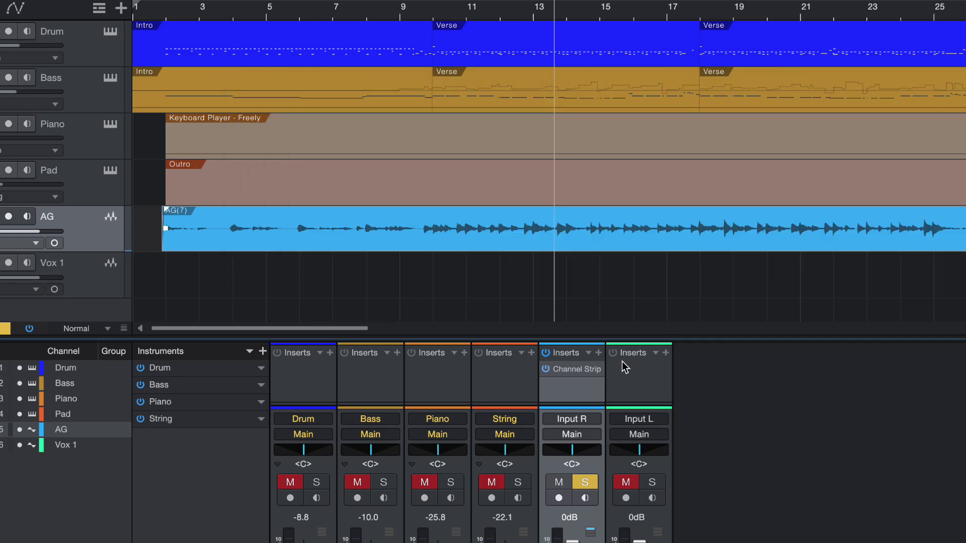
click(599, 353)
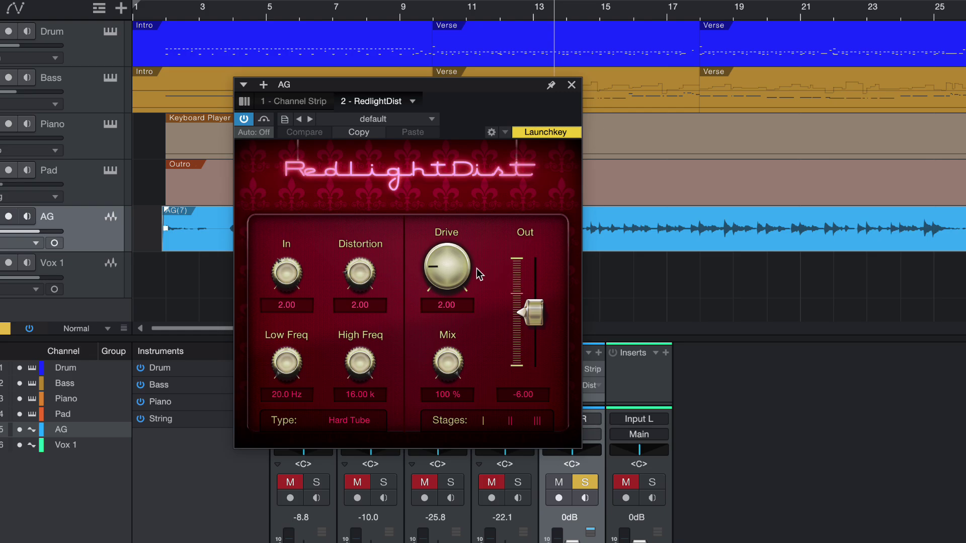
Try RedlightDist's Old Radio preset on AG, then remove the RedlightDist insert.
click(391, 119)
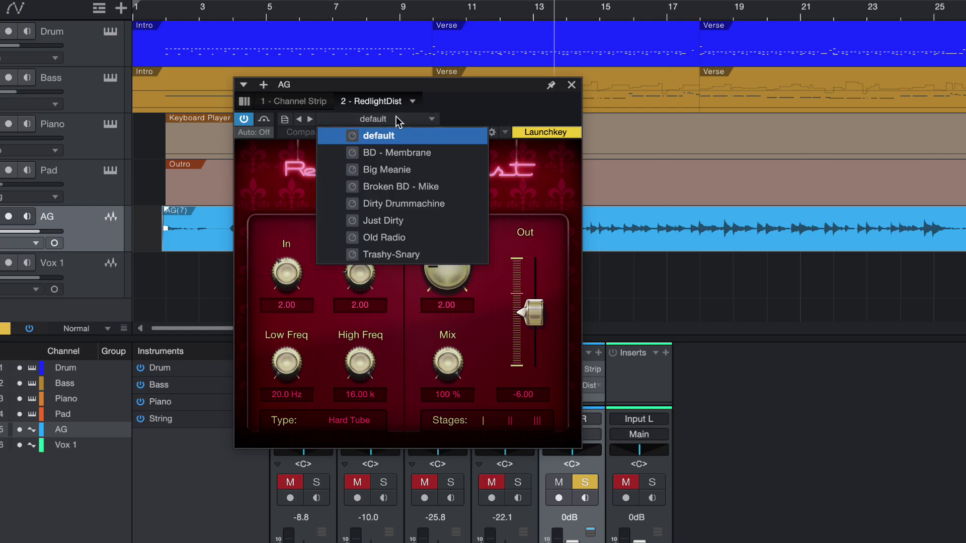
click(396, 243)
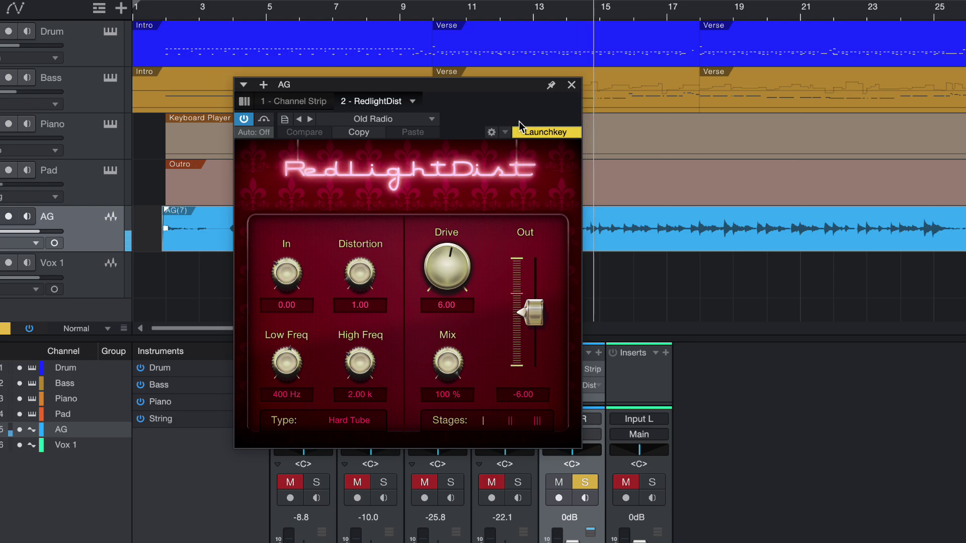
click(412, 102)
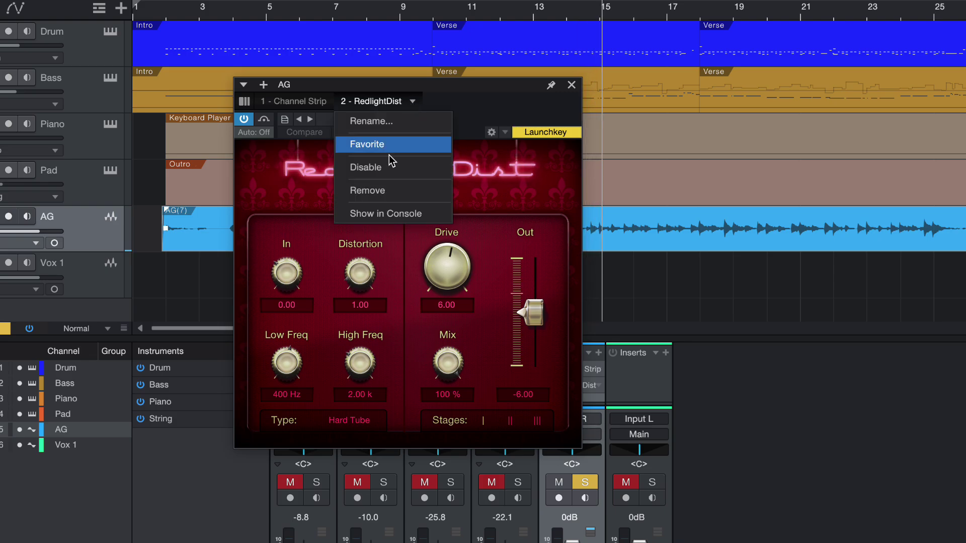
click(379, 189)
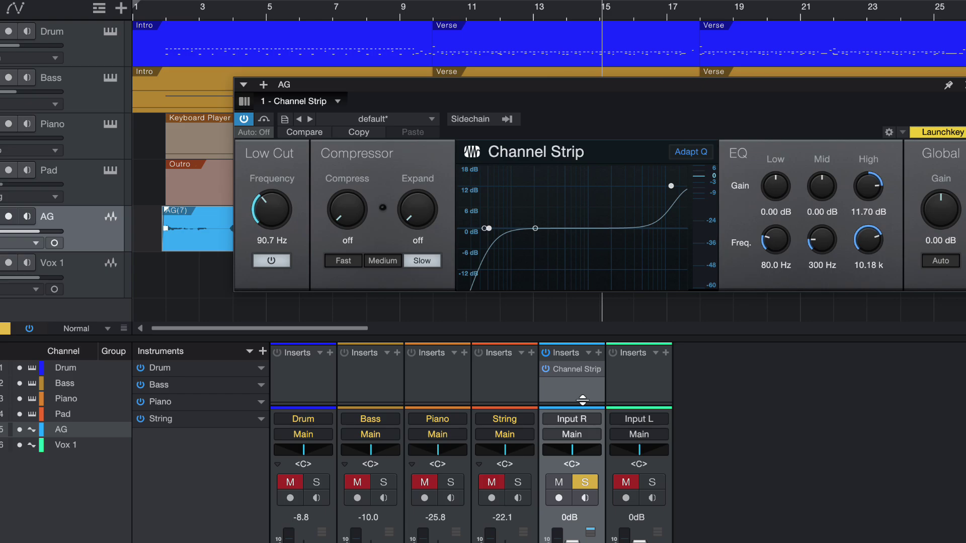
Close the AG Channel Strip editor window.
click(962, 85)
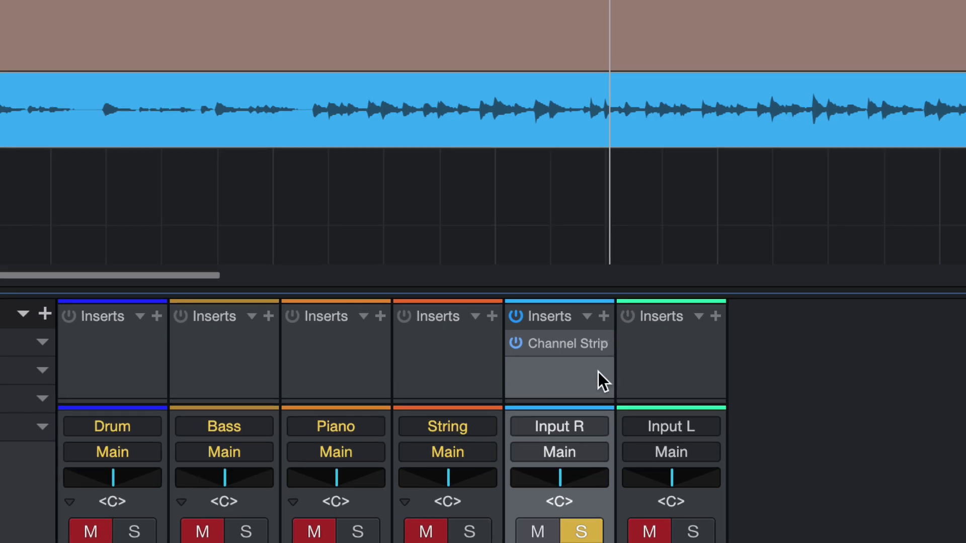
Reveal Sends below Inserts on all channels, check AG's send destinations, and unsolo AG.
click(575, 394)
drag(574, 394, 578, 344)
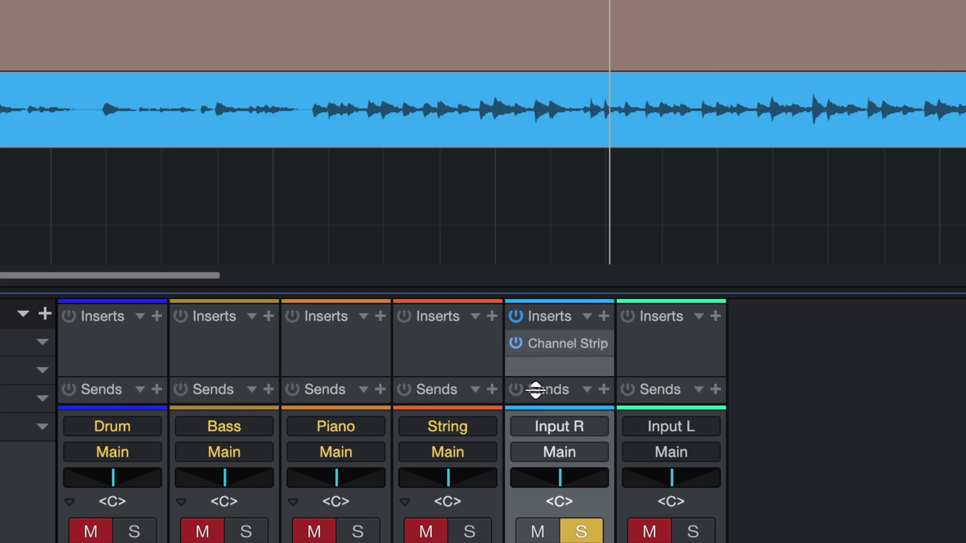
click(604, 390)
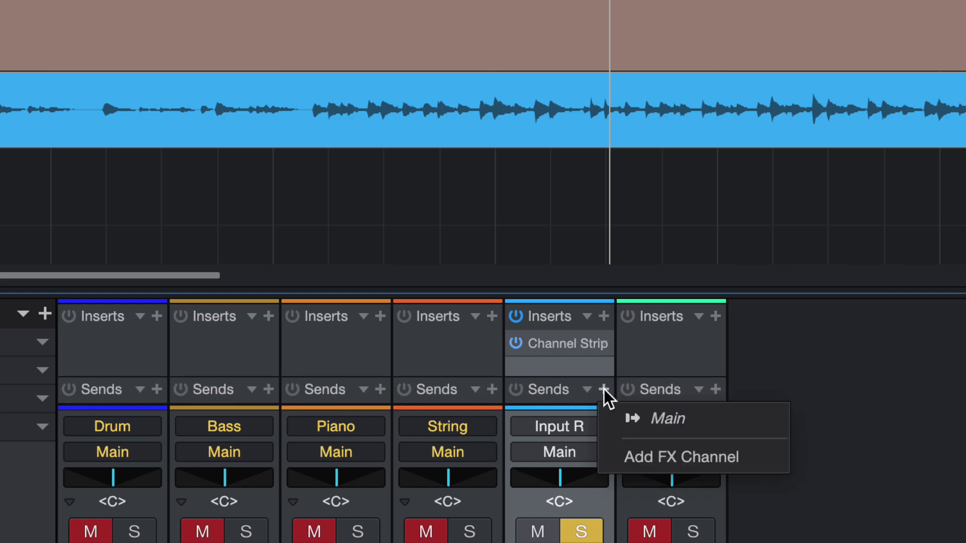
click(574, 392)
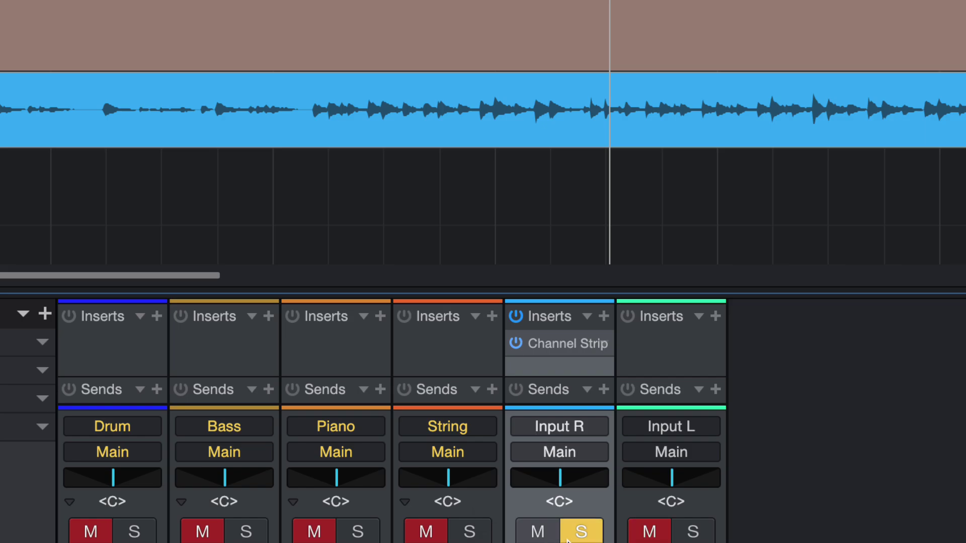
click(581, 532)
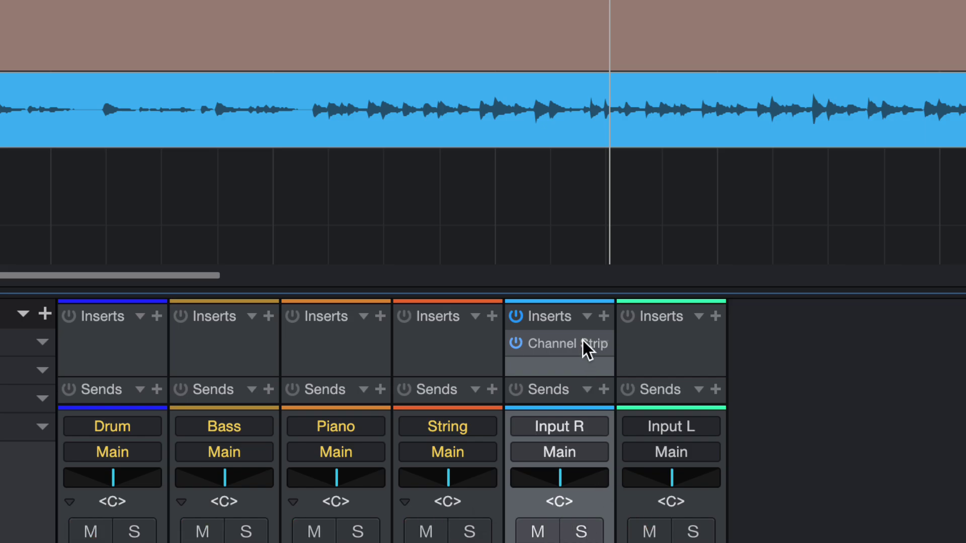